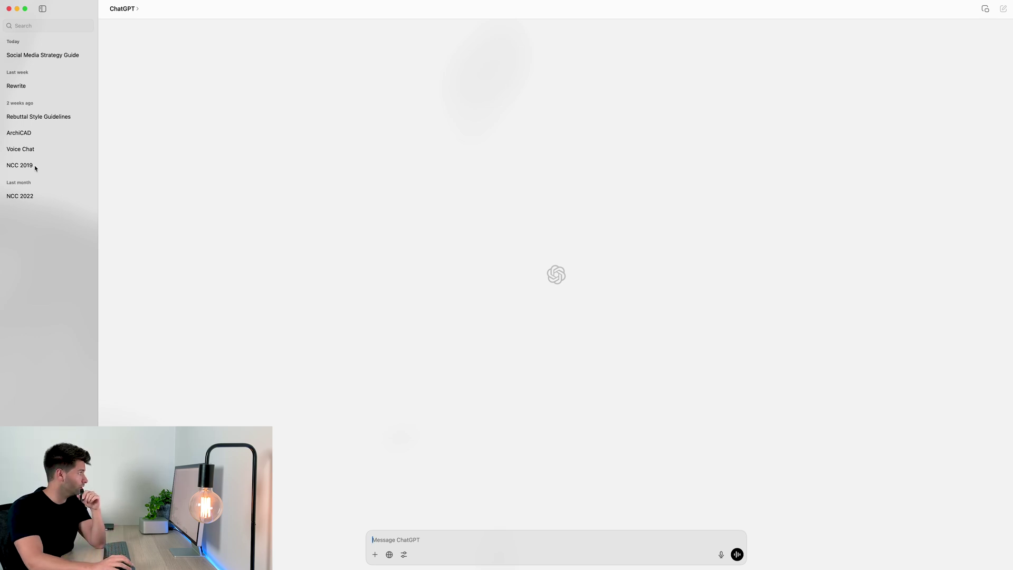
{"action": "left_click", "coordinate": [21, 196]}
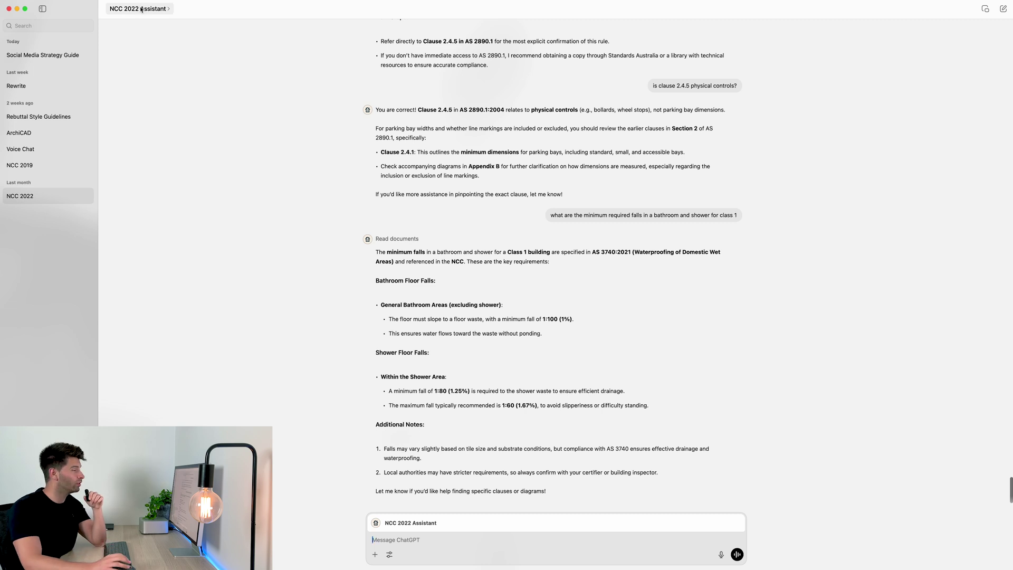
Search Explore GPTs for 'ncc 2022' and start a chat with the NCC 2022 expert GPT.
{"action": "left_click", "coordinate": [142, 10]}
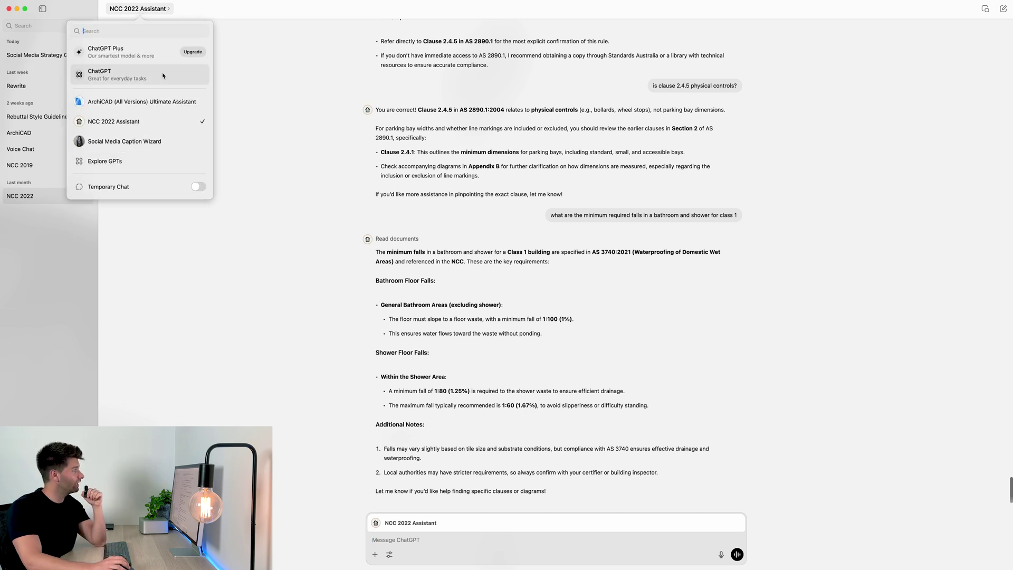
{"action": "left_click", "coordinate": [131, 163]}
{"action": "left_click", "coordinate": [930, 8]}
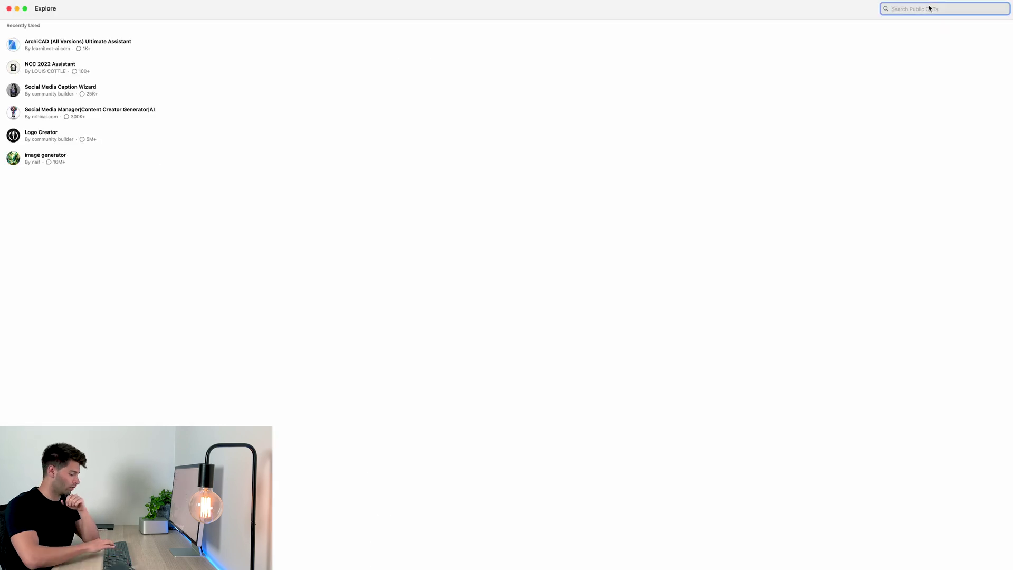
{"action": "type", "text": "ncc 2022"}
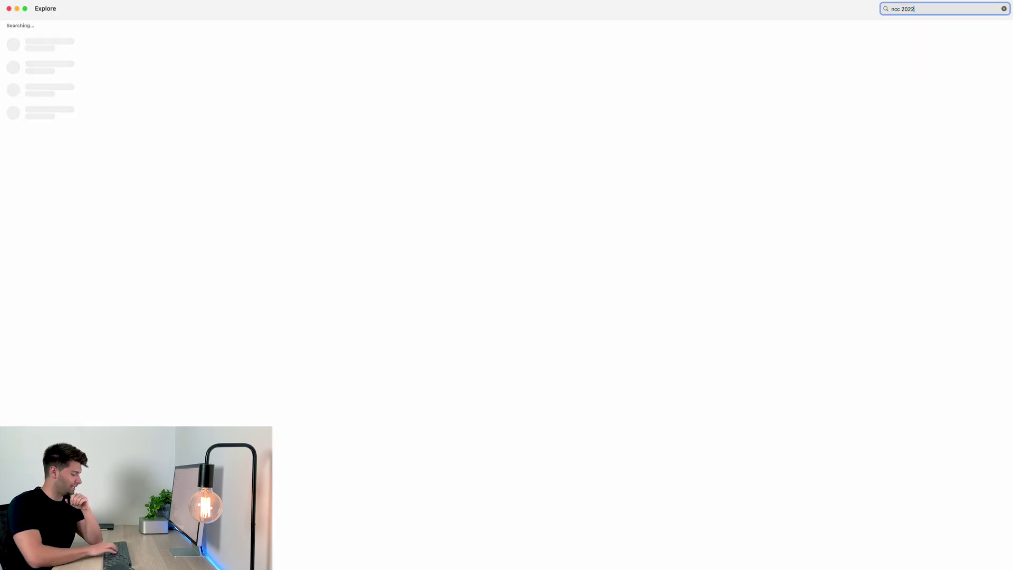
{"action": "key", "text": "super+a"}
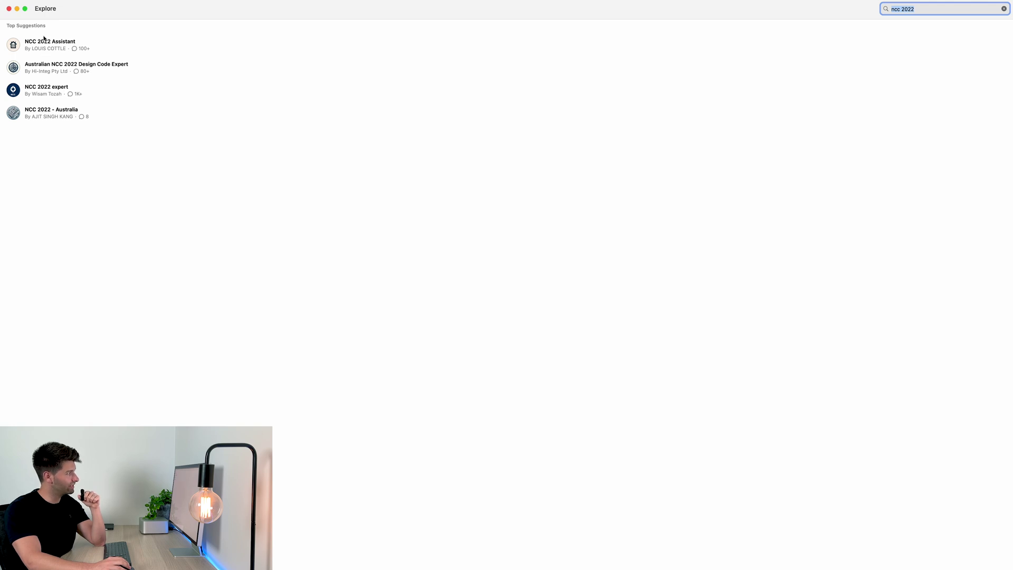
{"action": "left_click", "coordinate": [47, 92]}
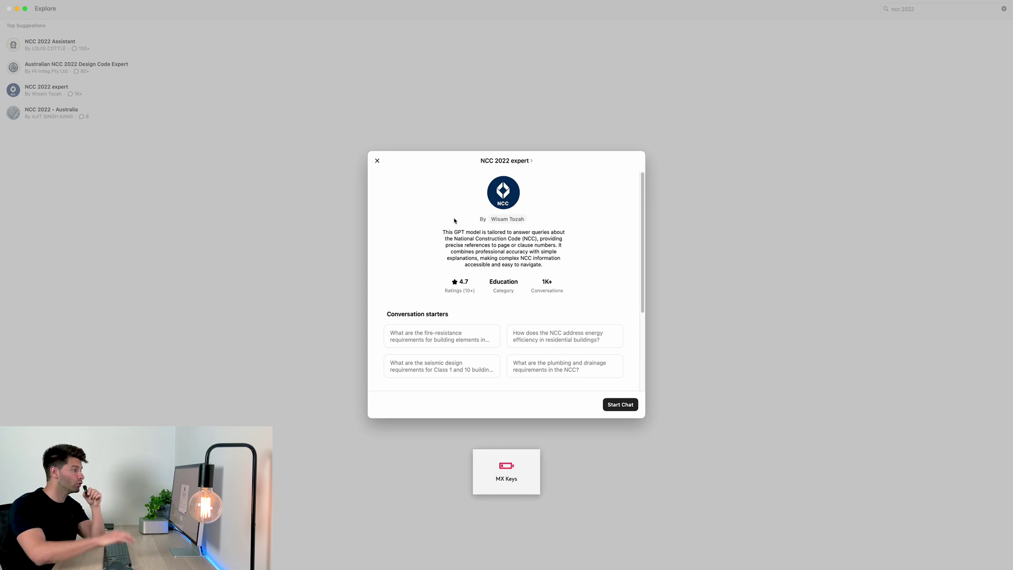
{"action": "left_click", "coordinate": [622, 405]}
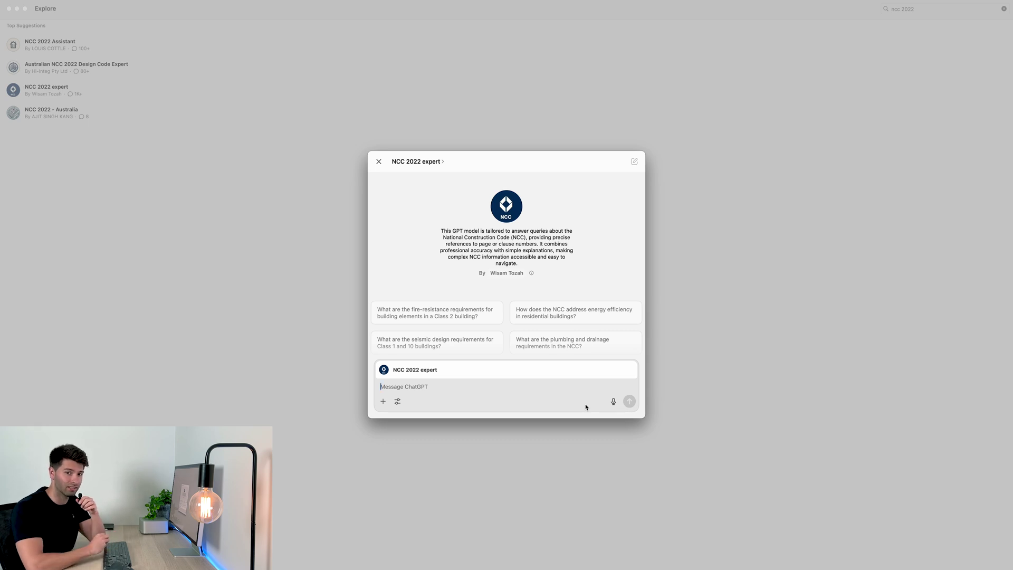
Ask the starter question on Class 2 fire-resistance requirements and read through the reply.
{"action": "left_click", "coordinate": [402, 316]}
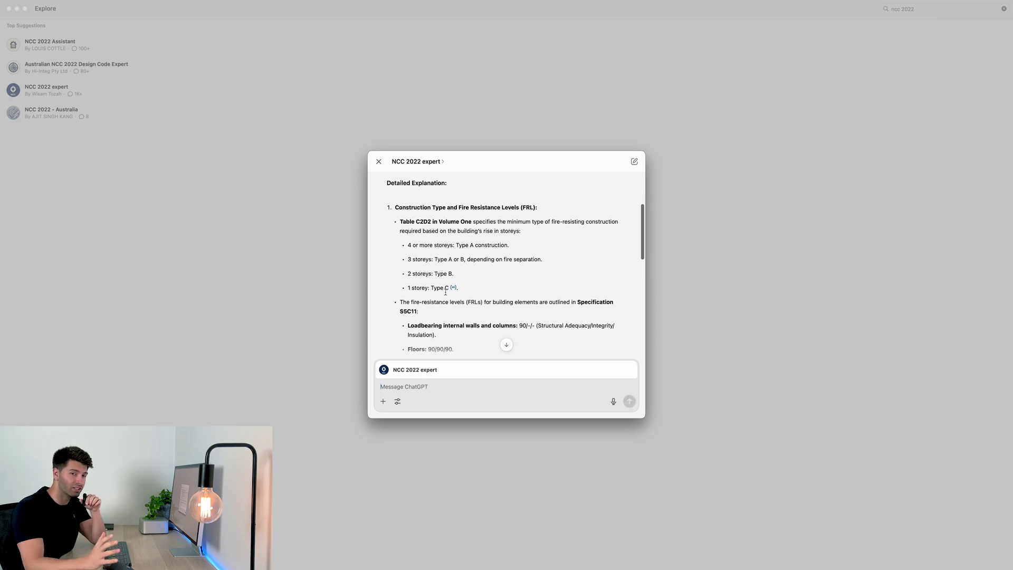
{"action": "scroll", "coordinate": [446, 292], "scroll_direction": "down", "scroll_amount": 2}
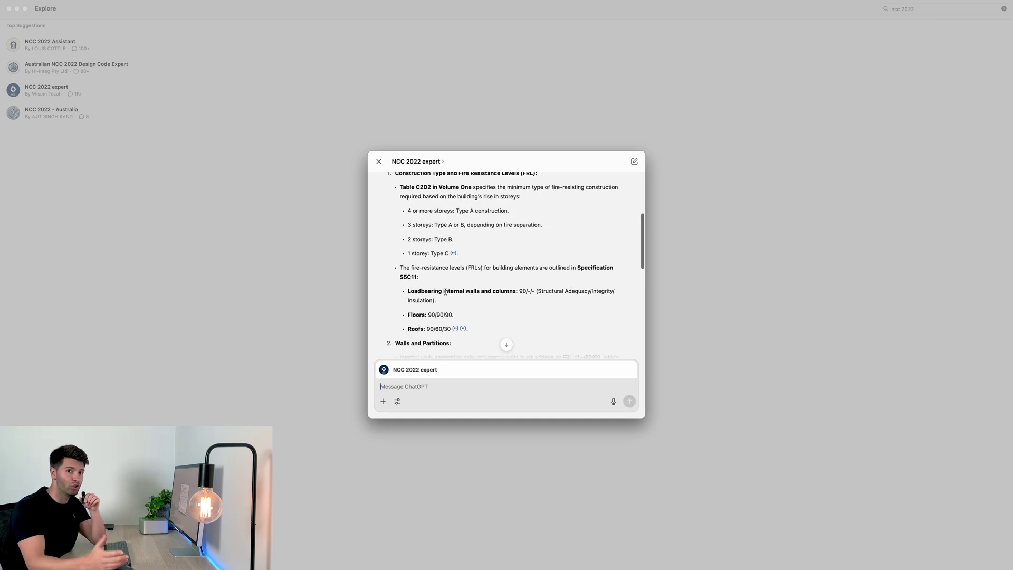
{"action": "scroll", "coordinate": [445, 291], "scroll_direction": "down", "scroll_amount": 1}
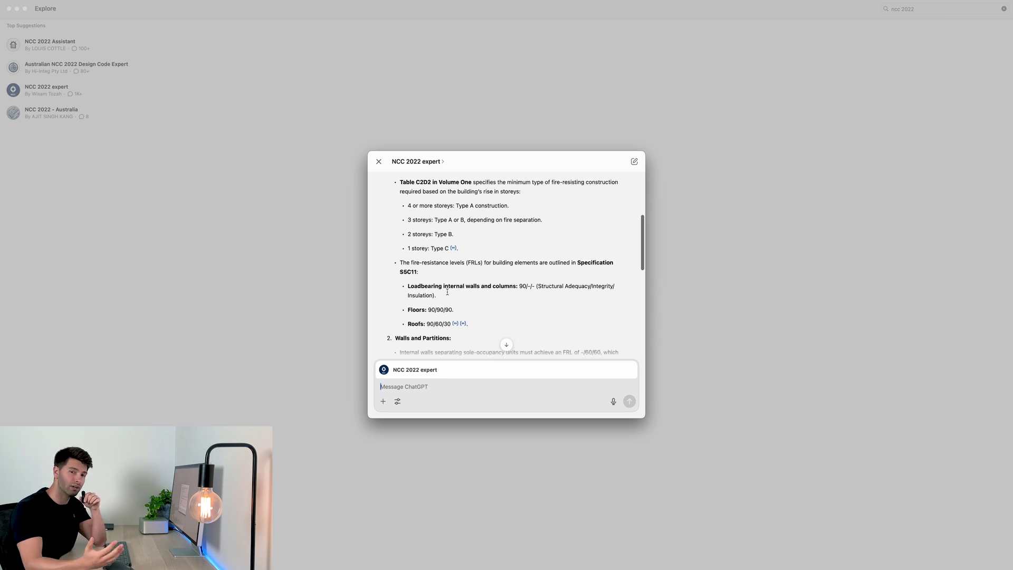
{"action": "scroll", "coordinate": [447, 292], "scroll_direction": "down", "scroll_amount": 6}
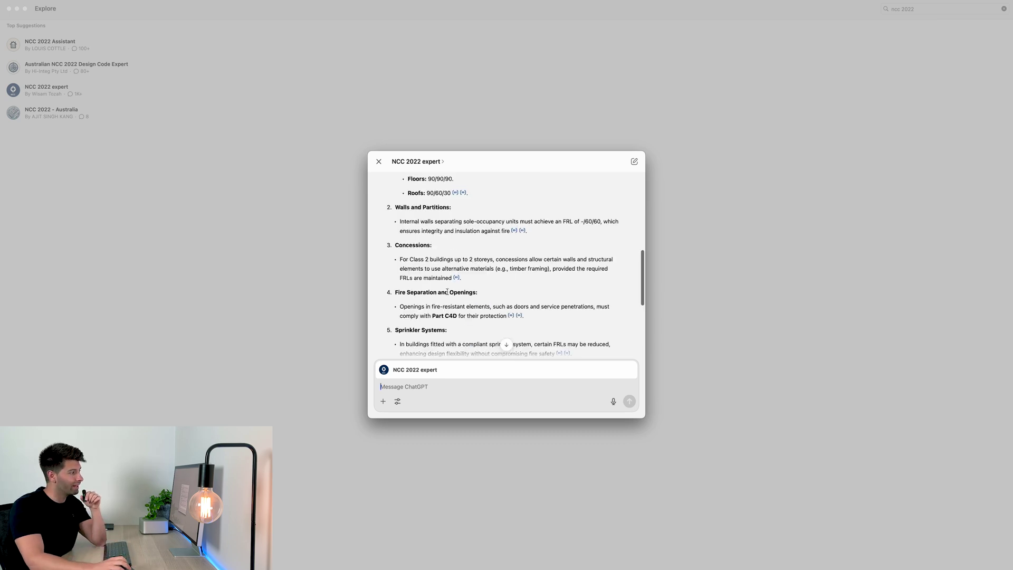
{"action": "scroll", "coordinate": [448, 292], "scroll_direction": "up", "scroll_amount": 8}
{"action": "scroll", "coordinate": [448, 292], "scroll_direction": "down", "scroll_amount": 5}
{"action": "scroll", "coordinate": [447, 291], "scroll_direction": "down", "scroll_amount": 6}
{"action": "scroll", "coordinate": [447, 292], "scroll_direction": "down", "scroll_amount": 1}
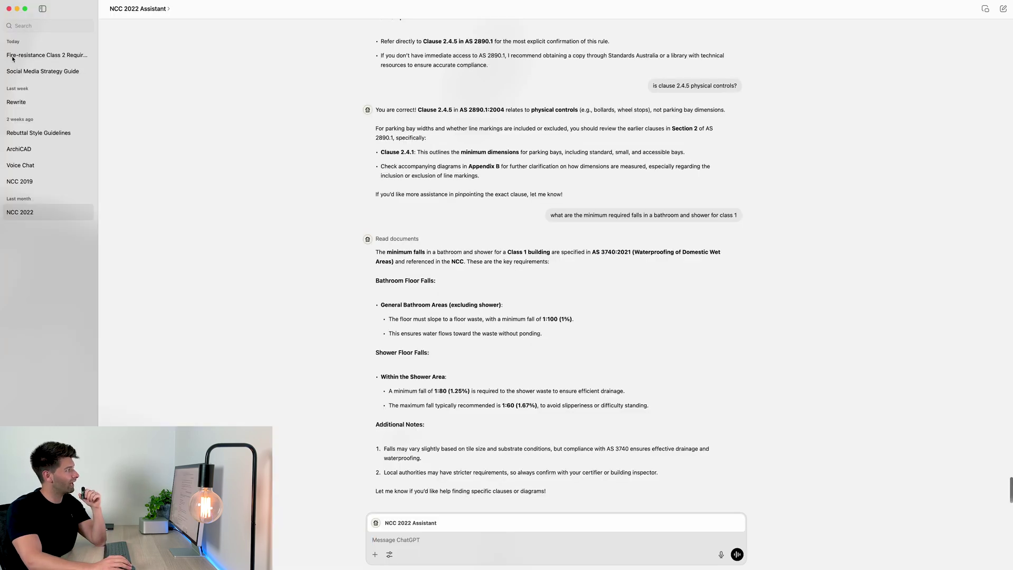
Rename the new Class 2 fire-resistance chat to 'NCC 2022 Expert'.
{"action": "left_click", "coordinate": [45, 57]}
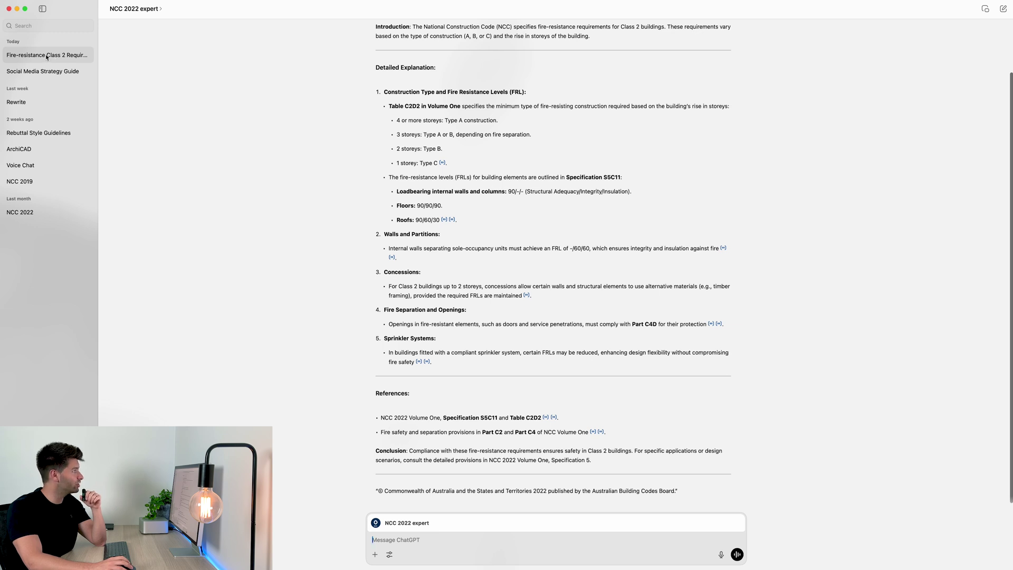
{"action": "right_click", "coordinate": [45, 58]}
{"action": "left_click", "coordinate": [72, 65]}
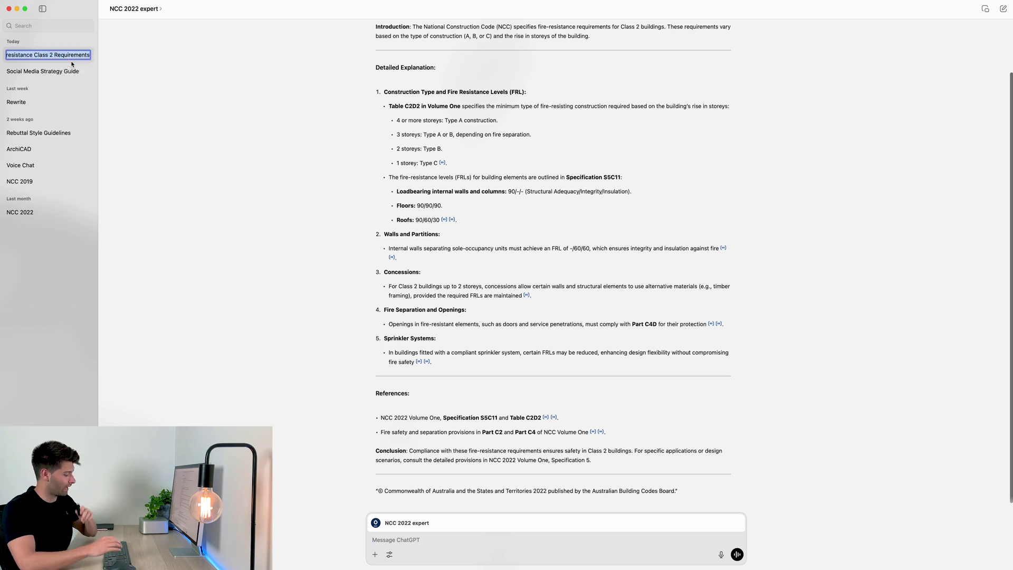
{"action": "type", "text": "NCC 2022 Expert"}
{"action": "key", "text": "Return"}
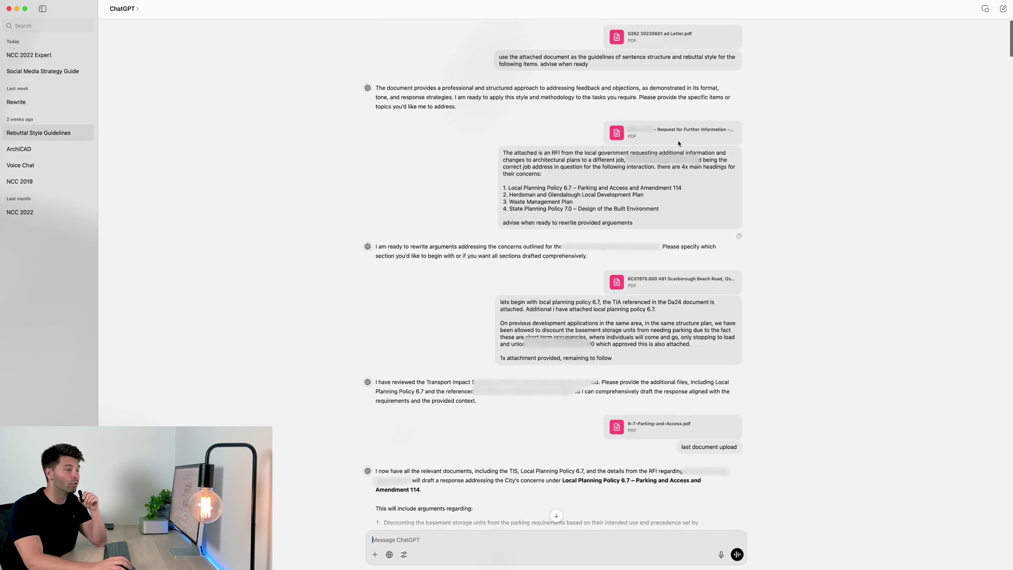
{"action": "scroll", "coordinate": [585, 277], "scroll_direction": "down", "scroll_amount": 1}
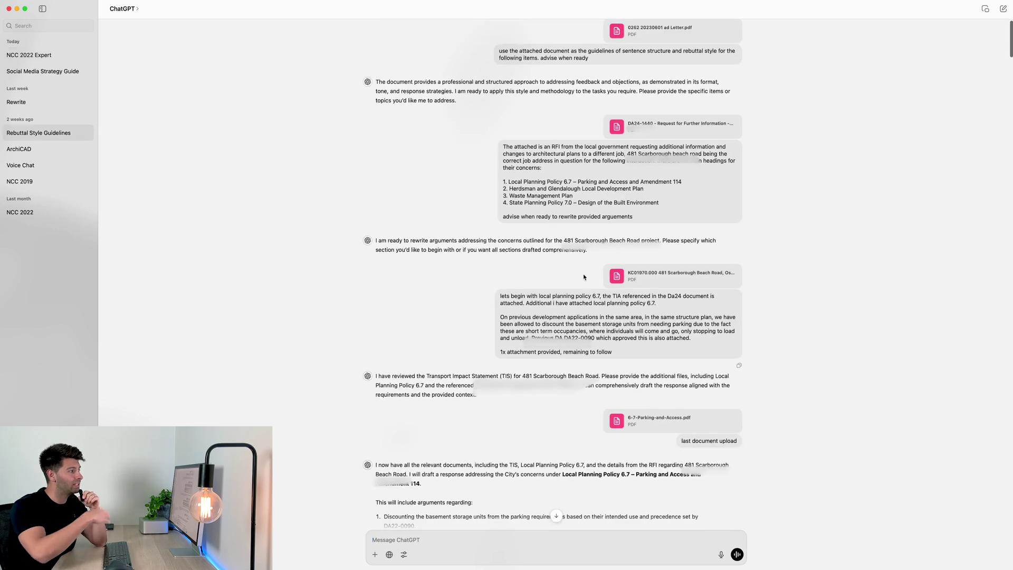
{"action": "scroll", "coordinate": [274, 274], "scroll_direction": "up", "scroll_amount": 1}
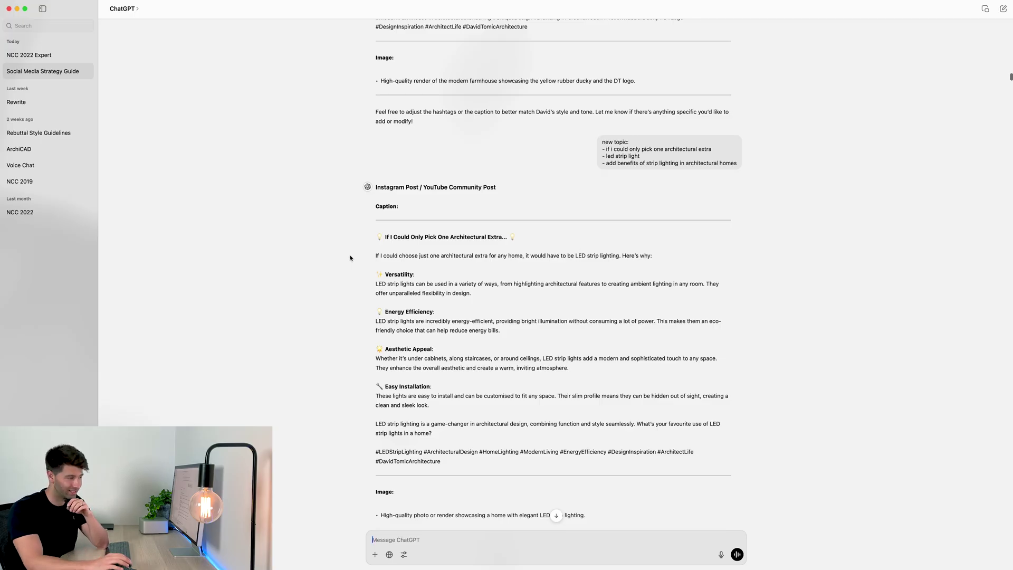
{"action": "scroll", "coordinate": [350, 258], "scroll_direction": "down", "scroll_amount": 1}
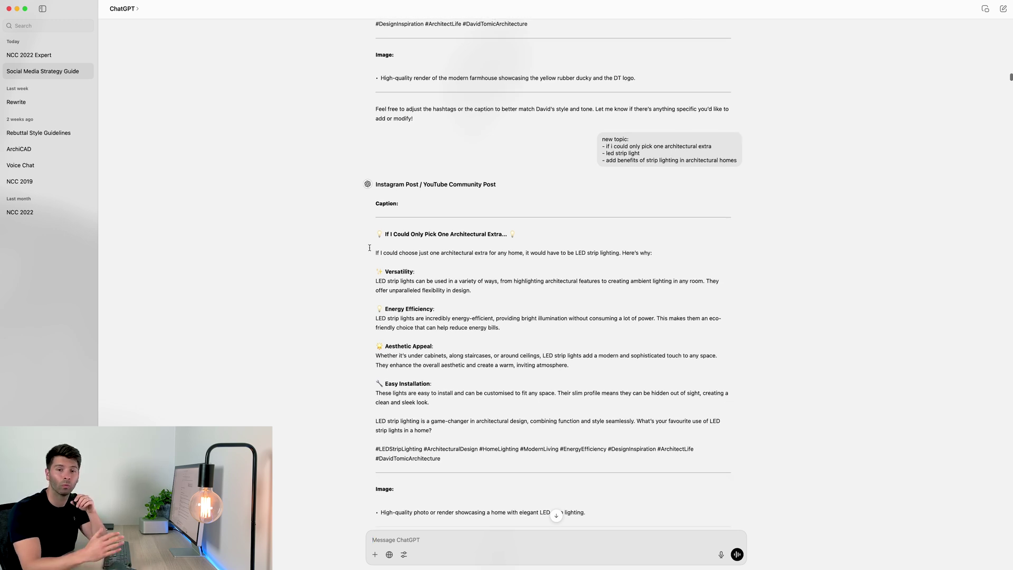
{"action": "scroll", "coordinate": [369, 247], "scroll_direction": "down", "scroll_amount": 2}
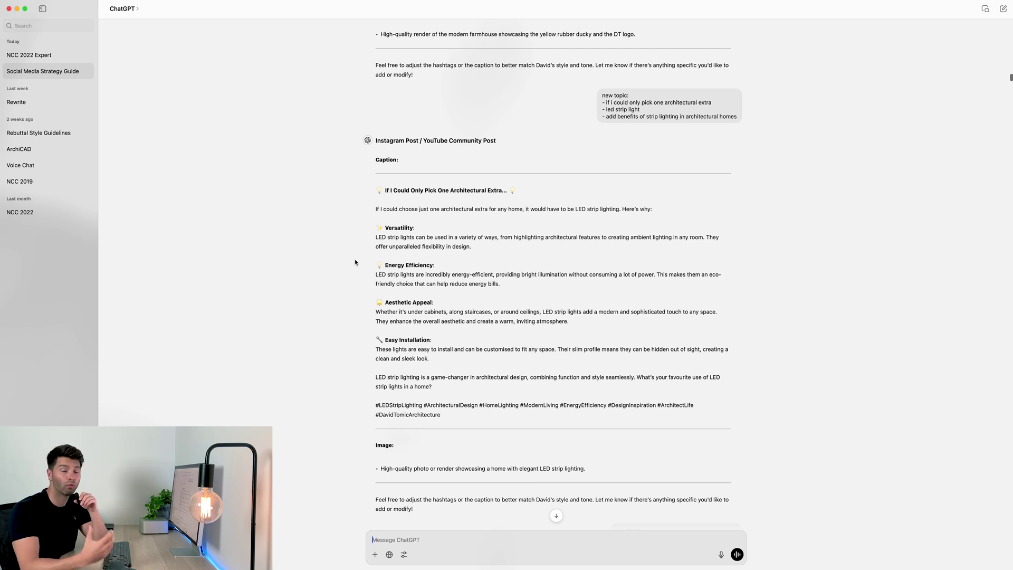
{"action": "scroll", "coordinate": [355, 261], "scroll_direction": "up", "scroll_amount": 15}
{"action": "scroll", "coordinate": [355, 259], "scroll_direction": "down", "scroll_amount": 8}
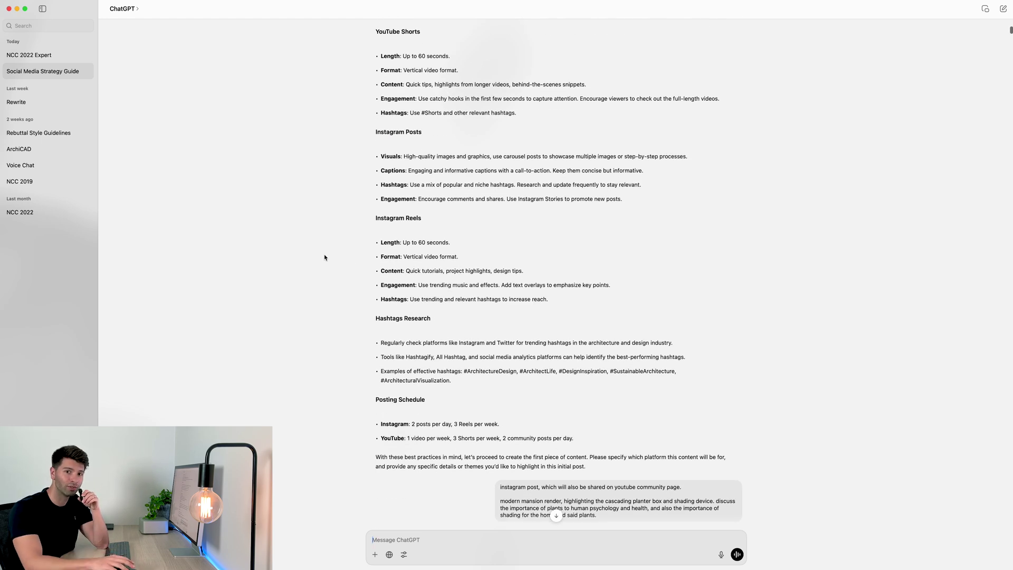
{"action": "scroll", "coordinate": [324, 257], "scroll_direction": "down", "scroll_amount": 1}
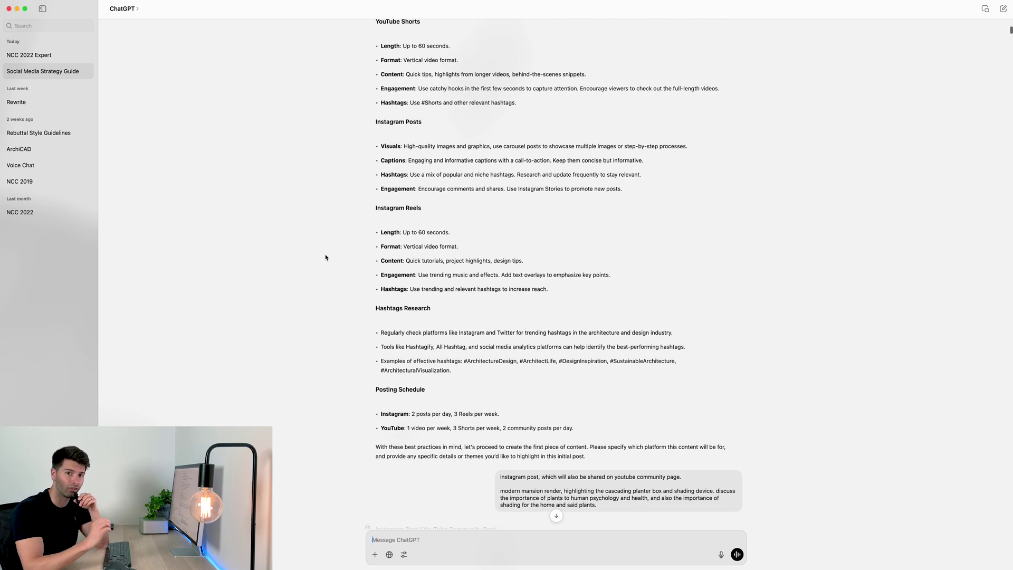
{"action": "scroll", "coordinate": [363, 259], "scroll_direction": "down", "scroll_amount": 10}
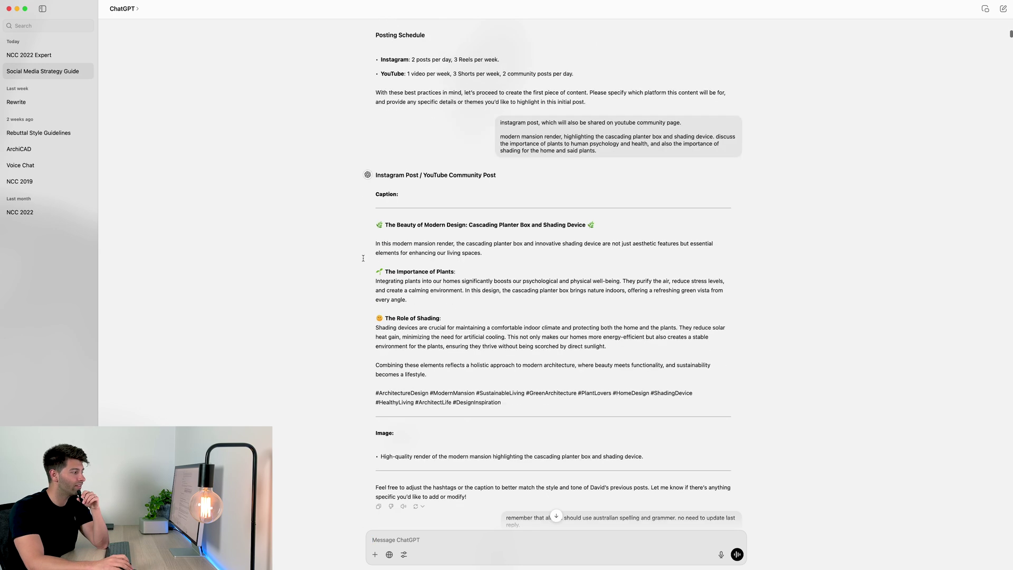
{"action": "scroll", "coordinate": [363, 260], "scroll_direction": "down", "scroll_amount": 2}
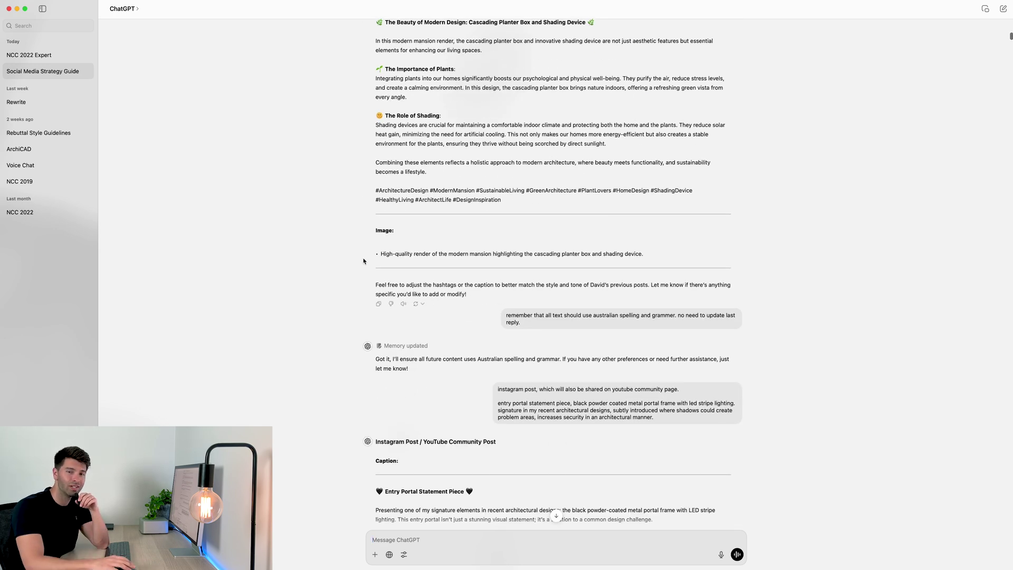
{"action": "scroll", "coordinate": [363, 260], "scroll_direction": "down", "scroll_amount": 1}
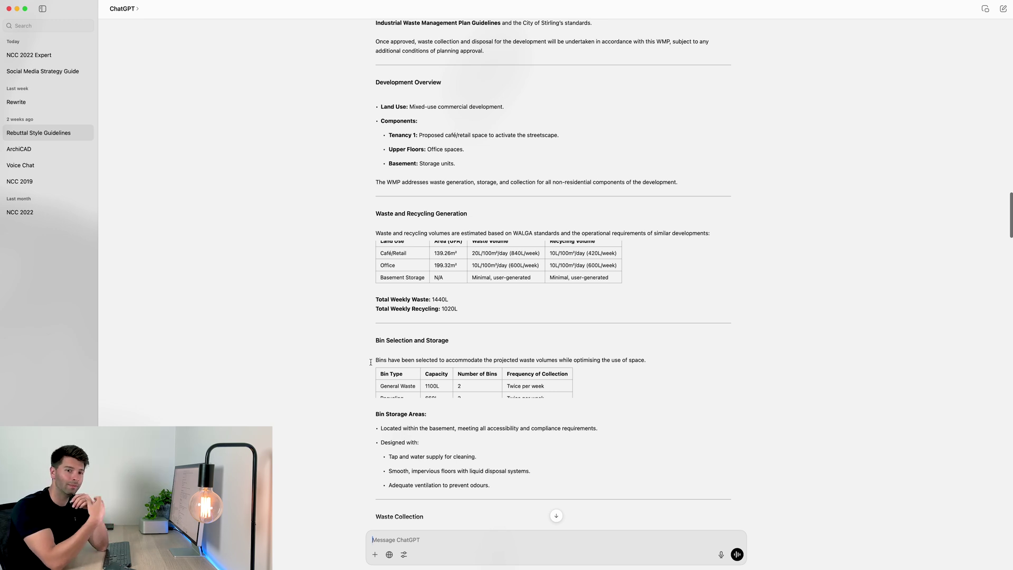
Scroll to the waste calculation tables with revised totals including the storage units.
{"action": "scroll", "coordinate": [371, 362], "scroll_direction": "down", "scroll_amount": 20}
{"action": "scroll", "coordinate": [371, 362], "scroll_direction": "down", "scroll_amount": 20}
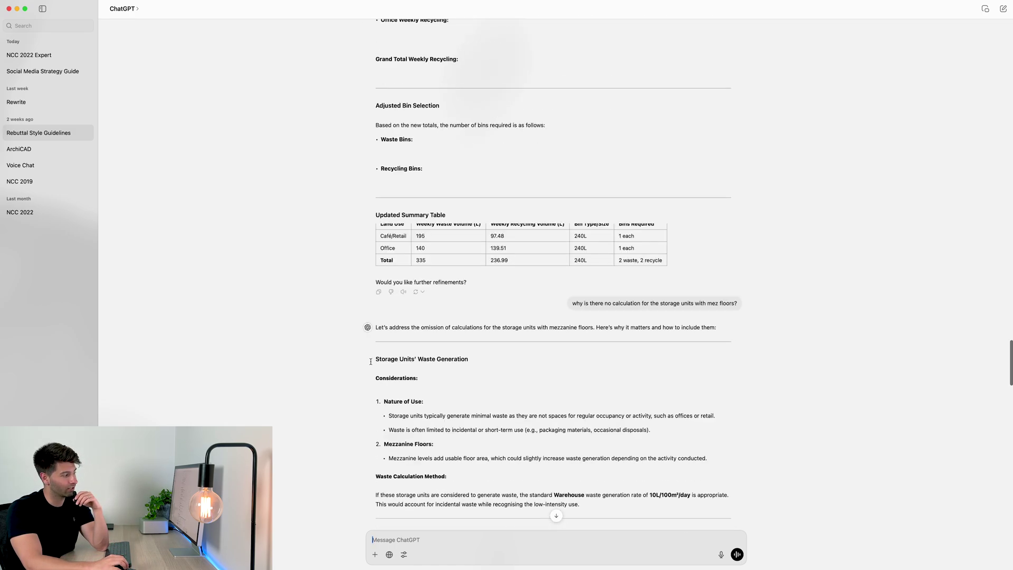
{"action": "scroll", "coordinate": [370, 364], "scroll_direction": "up", "scroll_amount": 5}
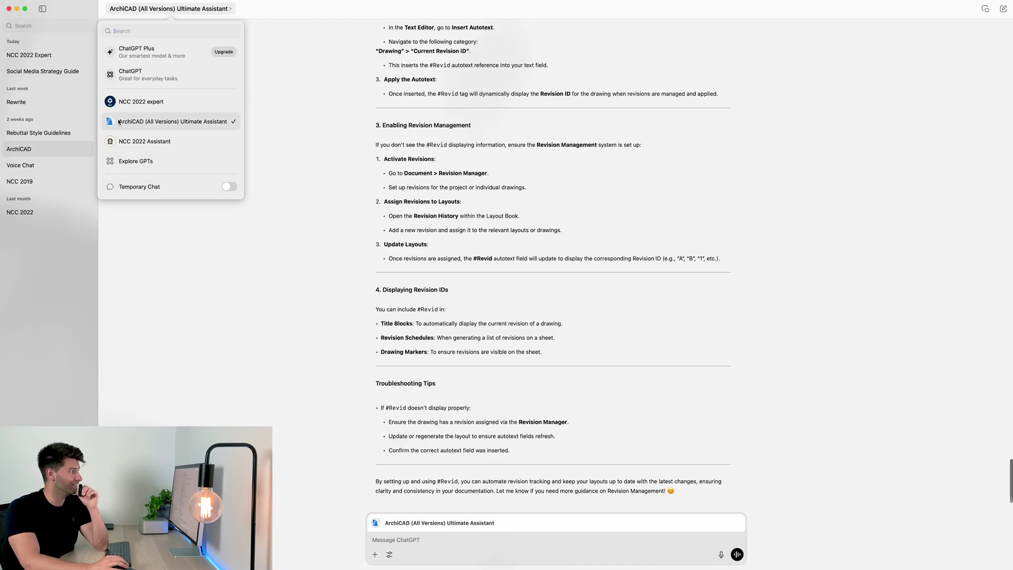
Close the GPT list, keeping the ArchiCAD (All Versions) Ultimate Assistant selected.
{"action": "left_click", "coordinate": [252, 252]}
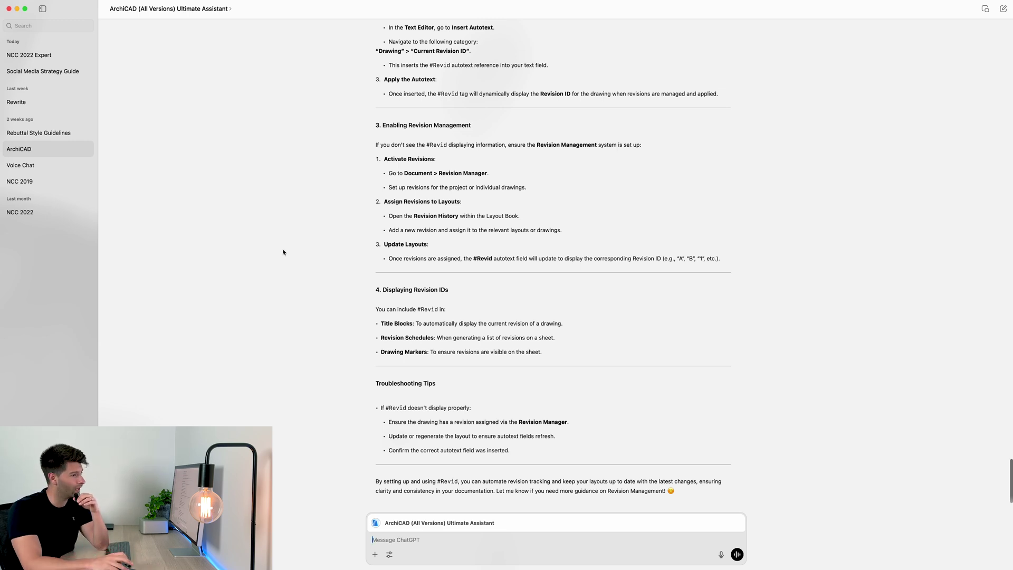
{"action": "scroll", "coordinate": [298, 251], "scroll_direction": "up", "scroll_amount": 20}
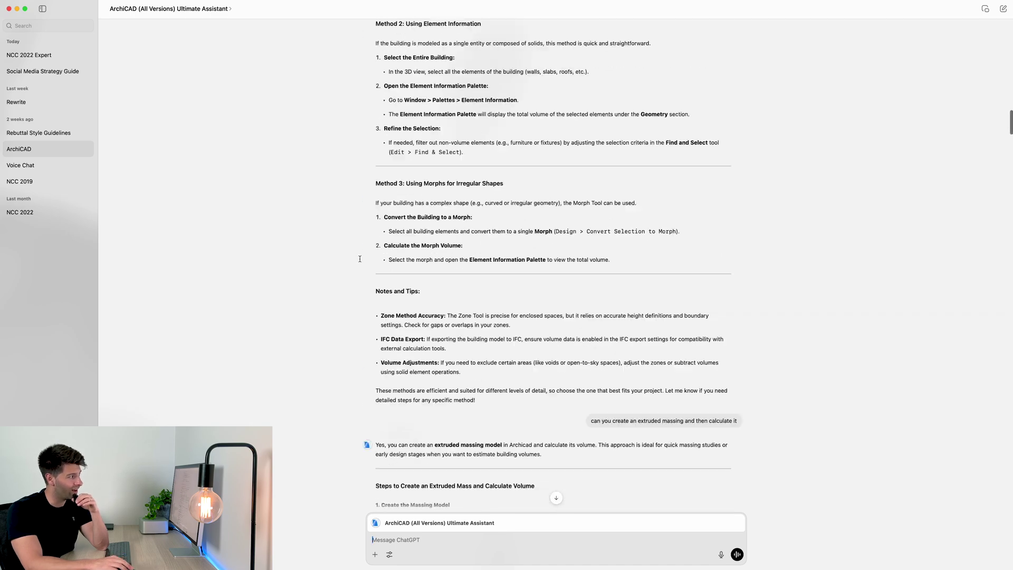
{"action": "scroll", "coordinate": [359, 259], "scroll_direction": "up", "scroll_amount": 15}
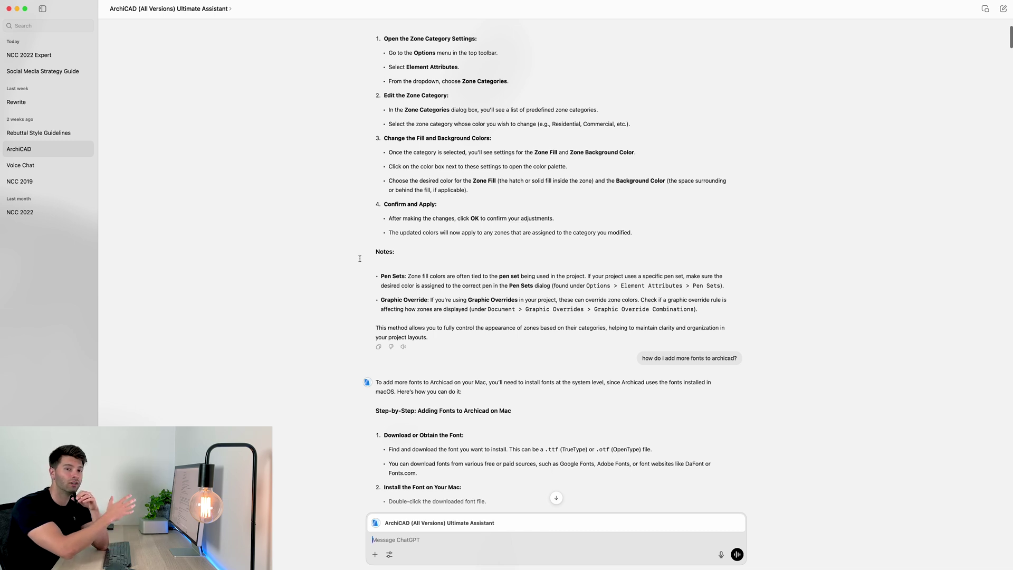
{"action": "scroll", "coordinate": [360, 258], "scroll_direction": "down", "scroll_amount": 10}
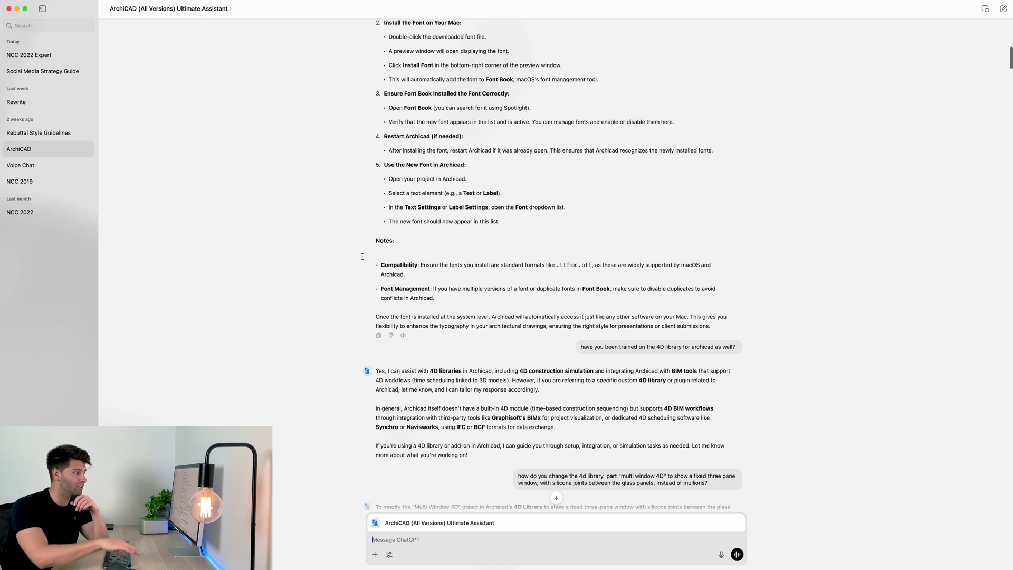
{"action": "scroll", "coordinate": [362, 257], "scroll_direction": "down", "scroll_amount": 10}
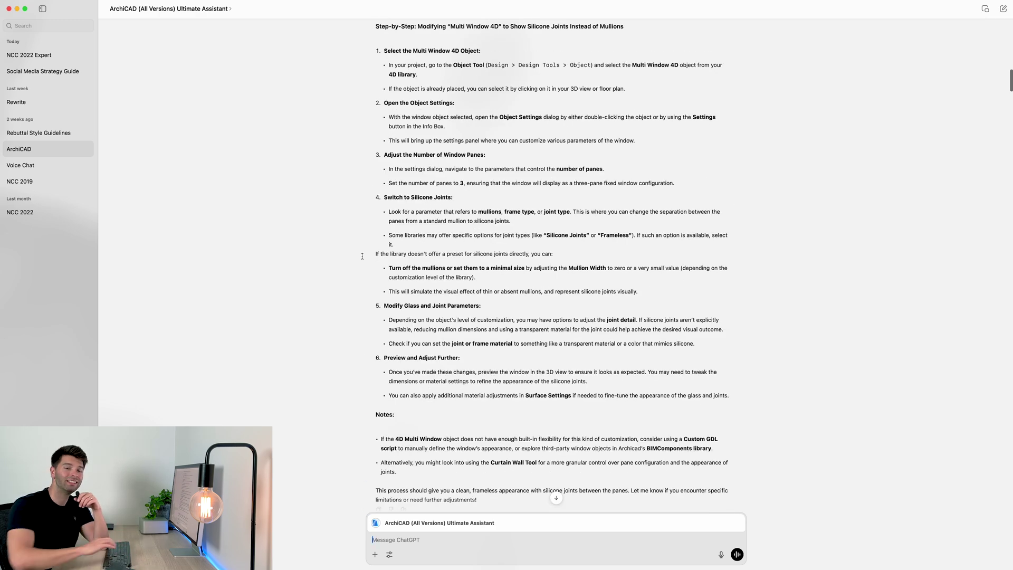